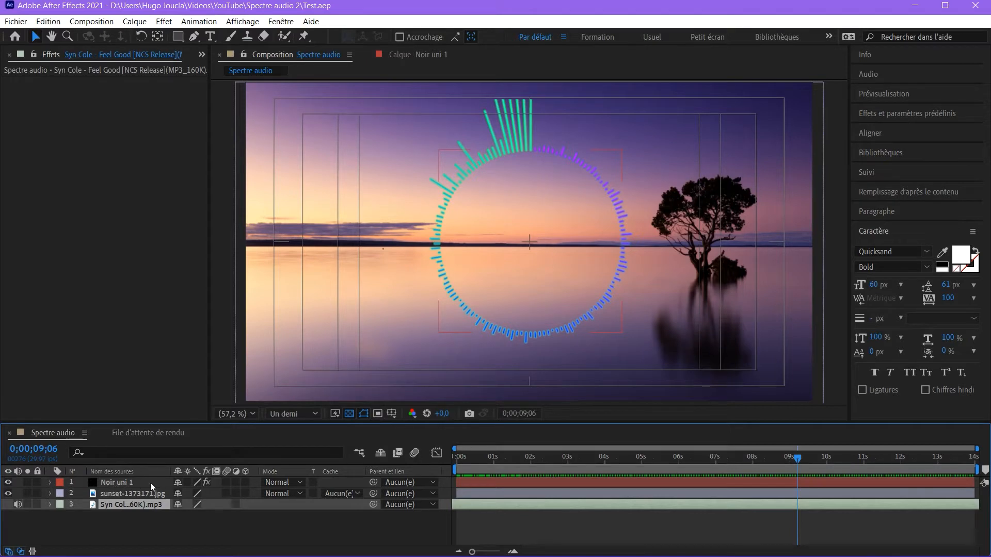
# - Search the effects for "lueur" and apply Lueur diffuse to the Noir uni 1 spectrum layer
pyautogui.click(113, 482)
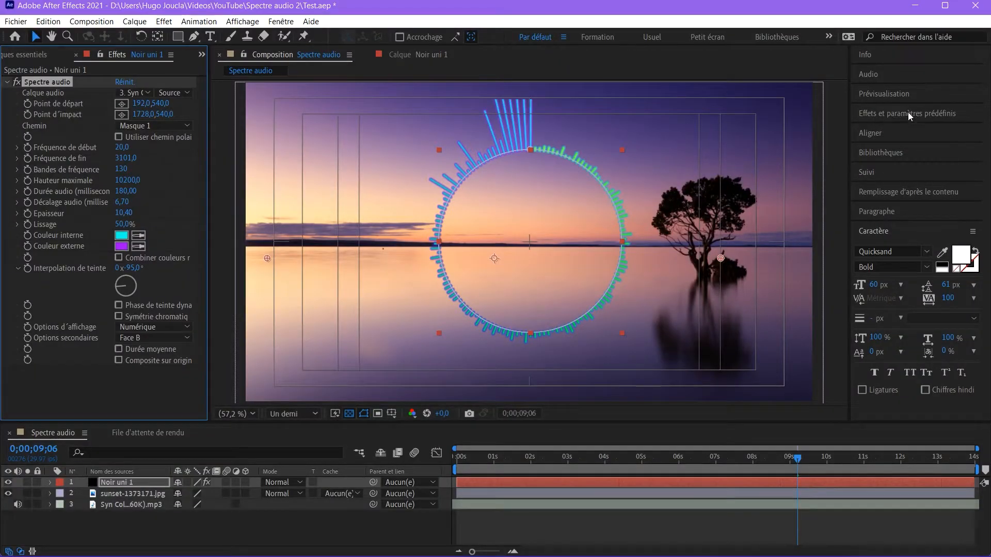
pyautogui.click(908, 113)
pyautogui.click(891, 130)
pyautogui.write('lueur')
pyautogui.moveTo(916, 189); pyautogui.dragTo(123, 482)
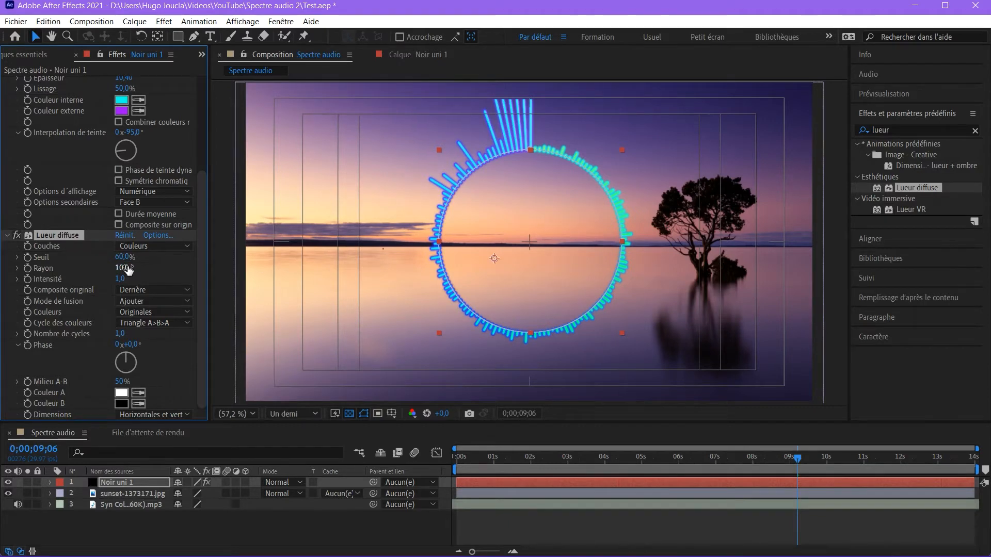
# - Lower the Lueur diffuse Rayon to 0 and Intensité to 0,5, and set the Spectre audio Epaisseur to 9,80
pyautogui.moveTo(122, 270); pyautogui.dragTo(85, 272)
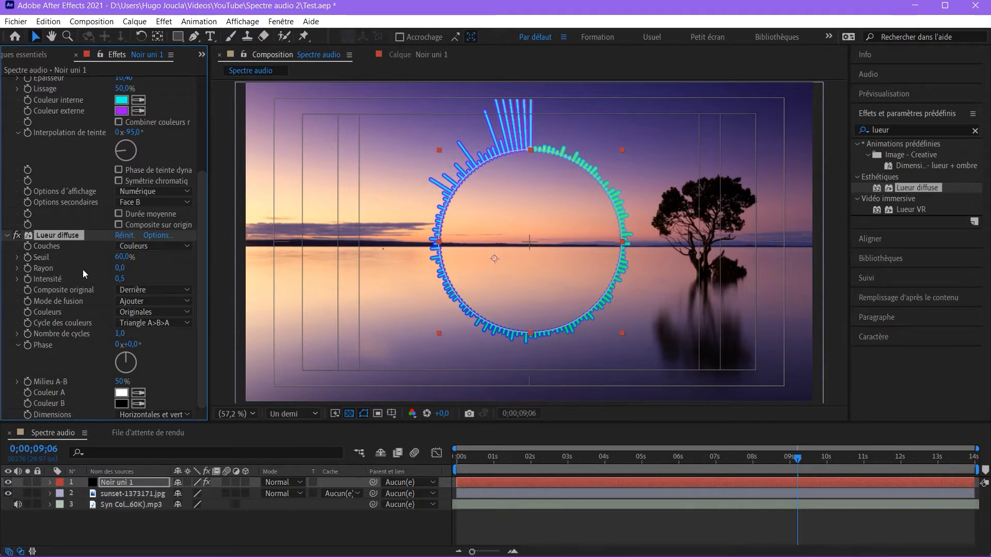
pyautogui.scroll(5, 29, 225)
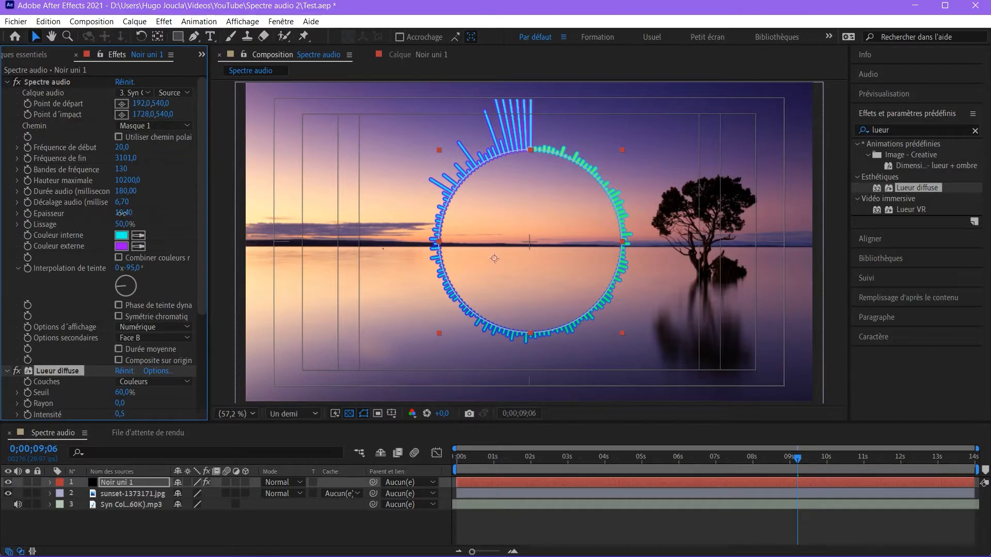
pyautogui.moveTo(123, 213); pyautogui.dragTo(118, 213)
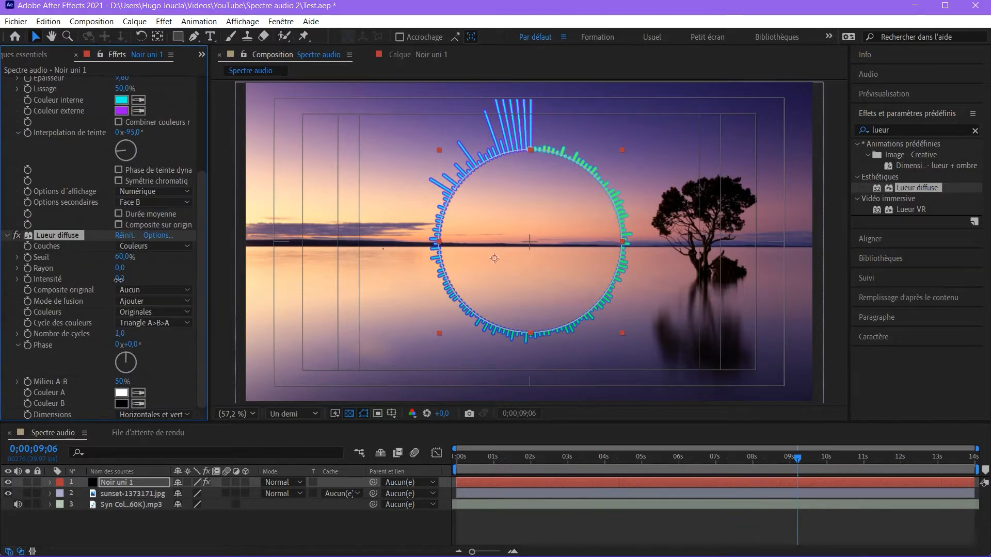
# - Set the glow's Intensité to 1,0 and Rayon to 5,0 with Composite original on Derrière, and play the composition from the start
pyautogui.moveTo(118, 278); pyautogui.dragTo(139, 278)
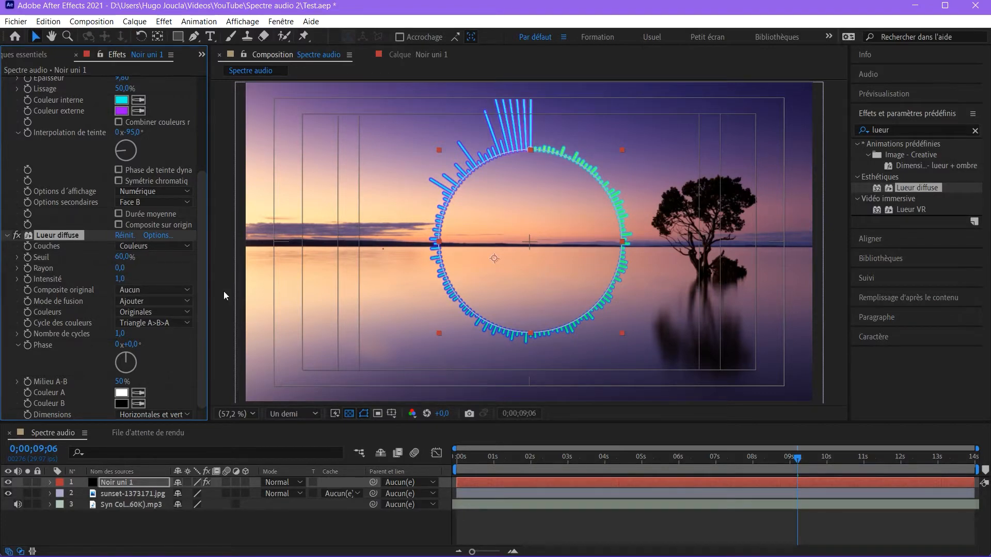
pyautogui.hotkey('ctrl', 'z')
pyautogui.moveTo(122, 267); pyautogui.dragTo(122, 268)
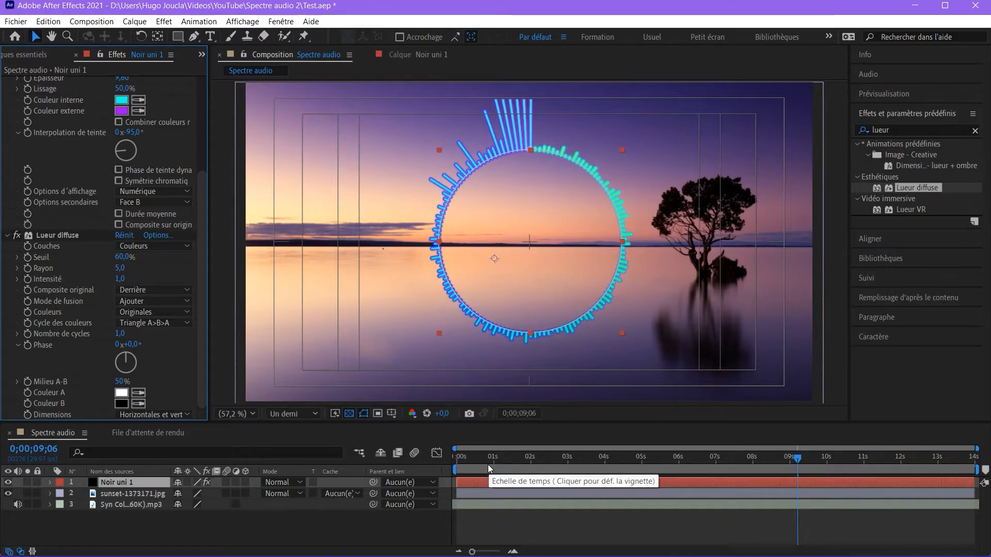
pyautogui.moveTo(488, 464); pyautogui.dragTo(432, 465)
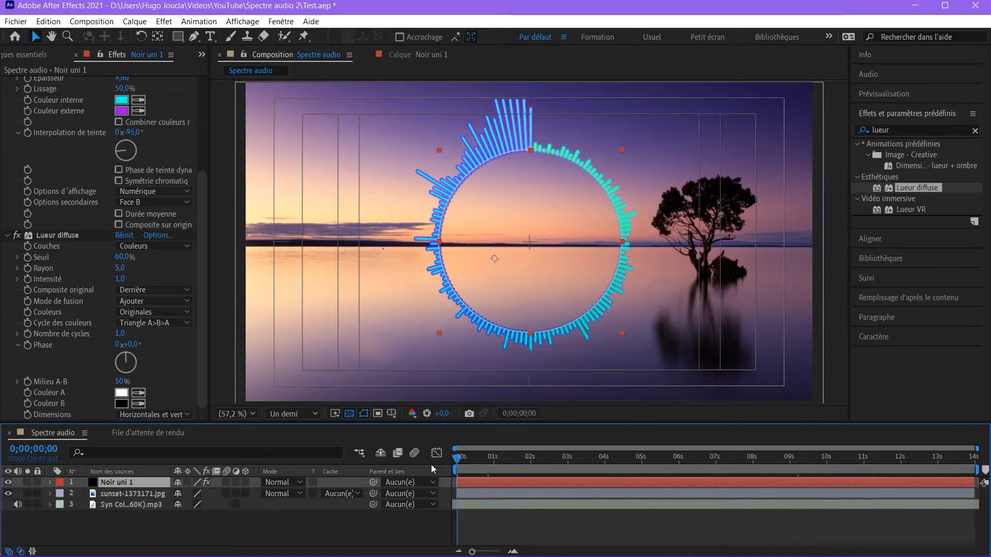
pyautogui.press('space')
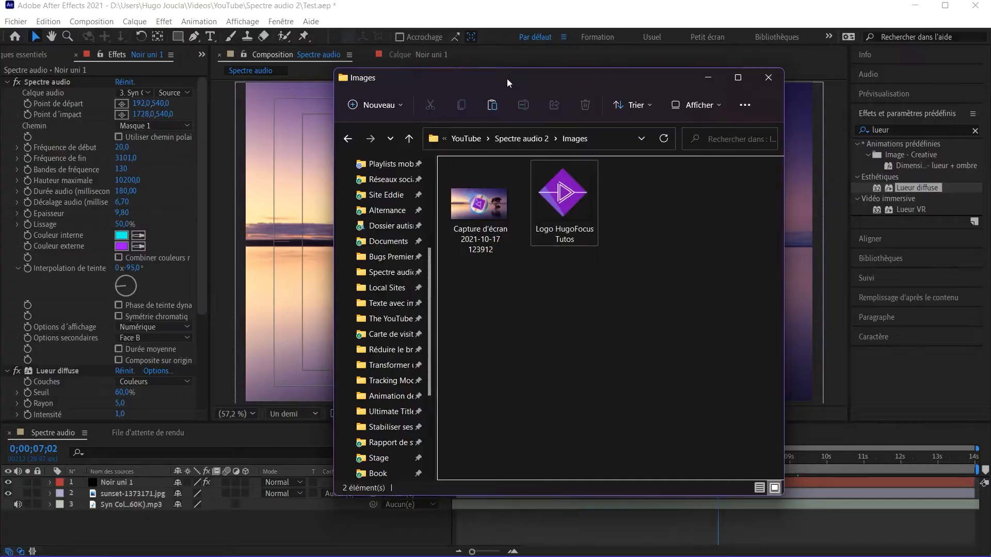
# - Bring the Logo HugoFocus Tutos image from the Images folder into the composition as the top layer
pyautogui.moveTo(506, 79); pyautogui.dragTo(636, 91)
pyautogui.moveTo(700, 207); pyautogui.dragTo(129, 518)
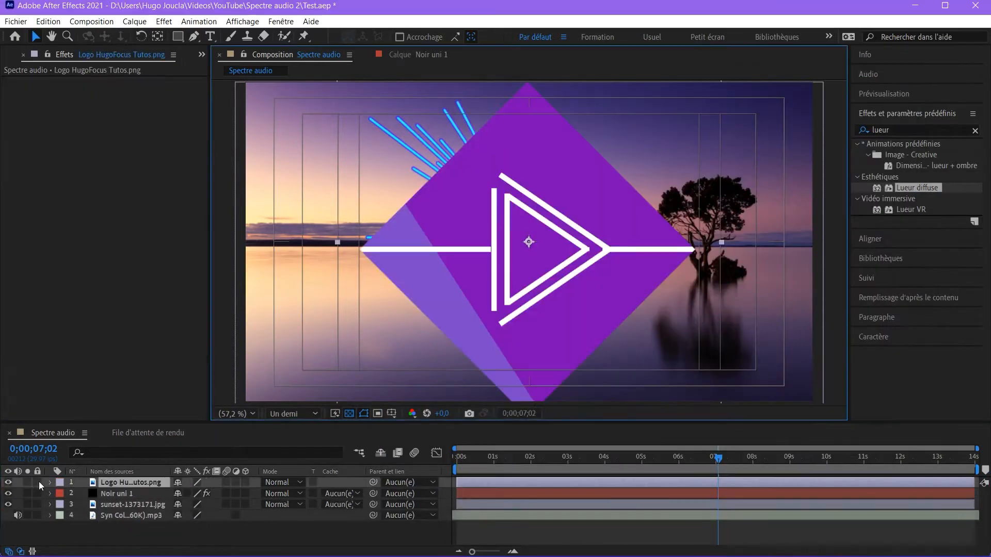
# - Scale the logo down to fit inside the spectrum circle and set its Position to 965, 525
pyautogui.click(50, 482)
pyautogui.click(61, 494)
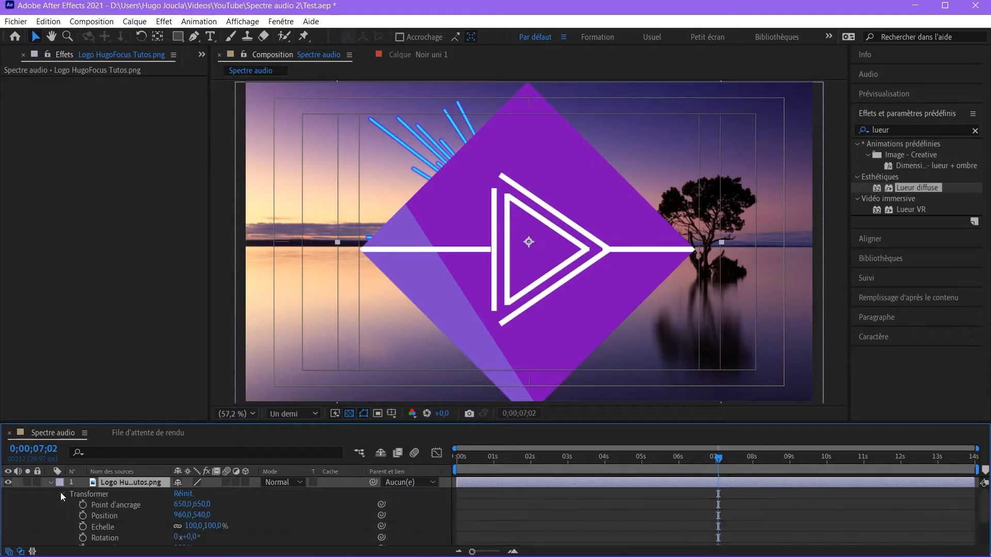
pyautogui.scroll(-1, 60, 493)
pyautogui.moveTo(198, 517); pyautogui.dragTo(158, 514)
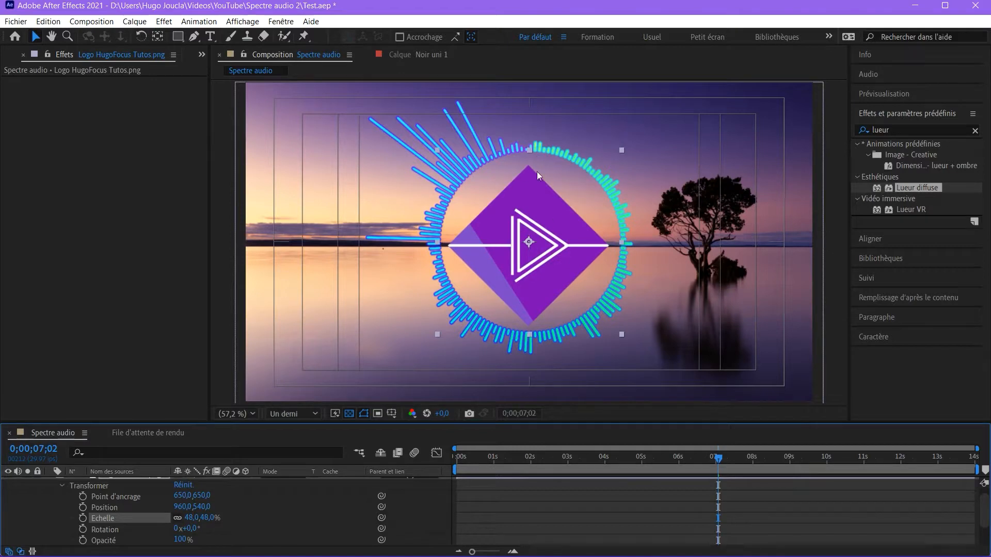
pyautogui.moveTo(207, 506)
pyautogui.mouseDown()
pyautogui.moveTo(218, 496)
pyautogui.moveTo(203, 496)
pyautogui.mouseUp()
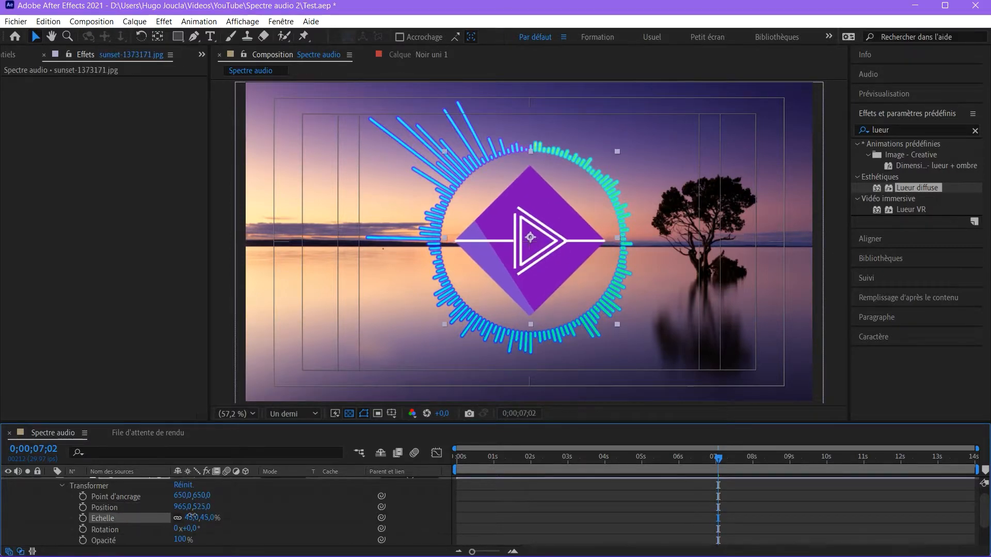
pyautogui.moveTo(193, 515); pyautogui.dragTo(191, 515)
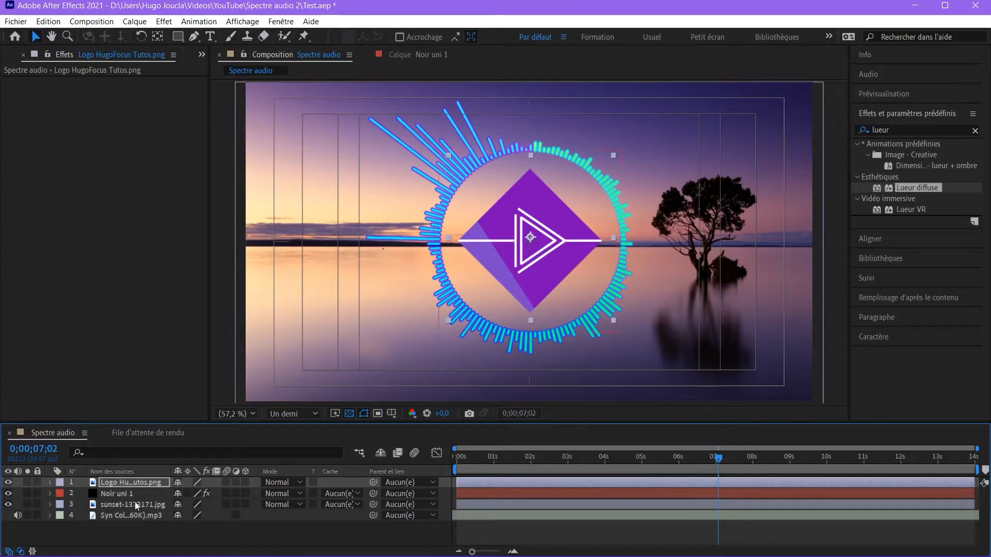
# - Duplicate the sunset-1373171.jpg background layer by copying and pasting it
pyautogui.click(133, 506)
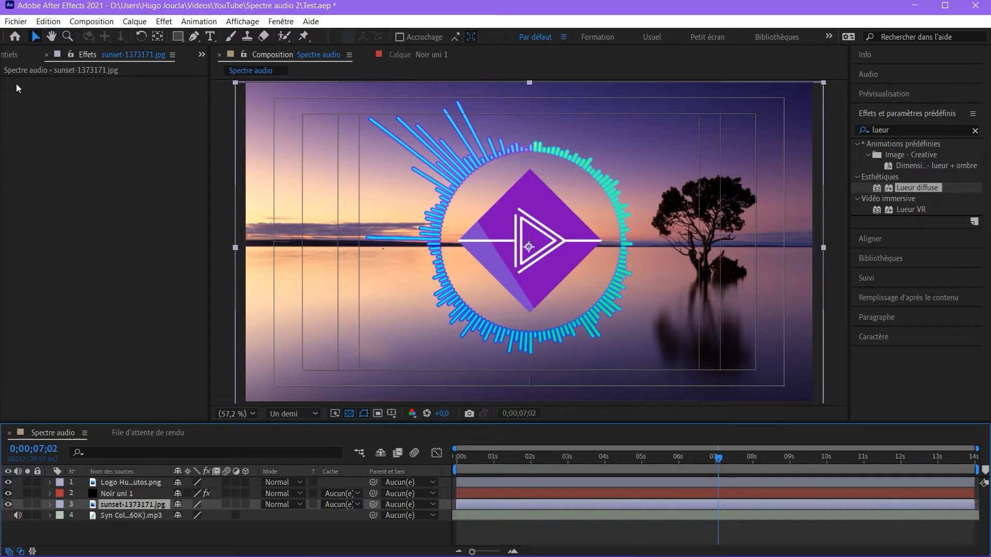
pyautogui.click(51, 20)
pyautogui.click(78, 95)
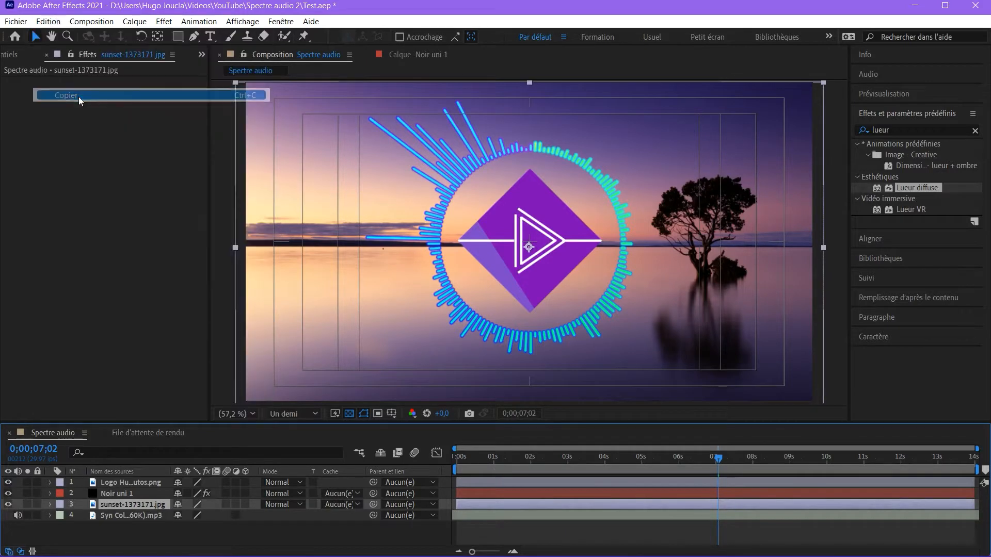
pyautogui.click(52, 22)
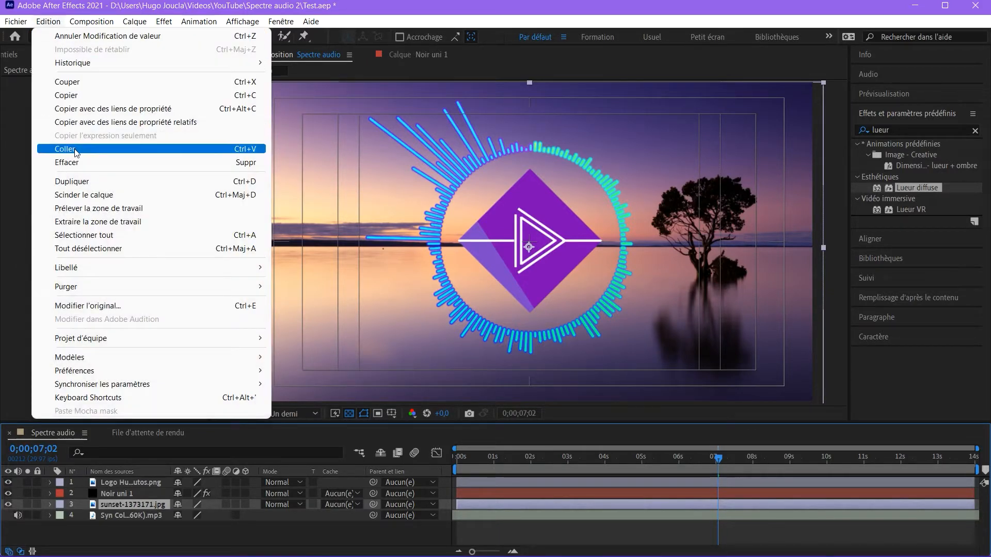
pyautogui.click(77, 151)
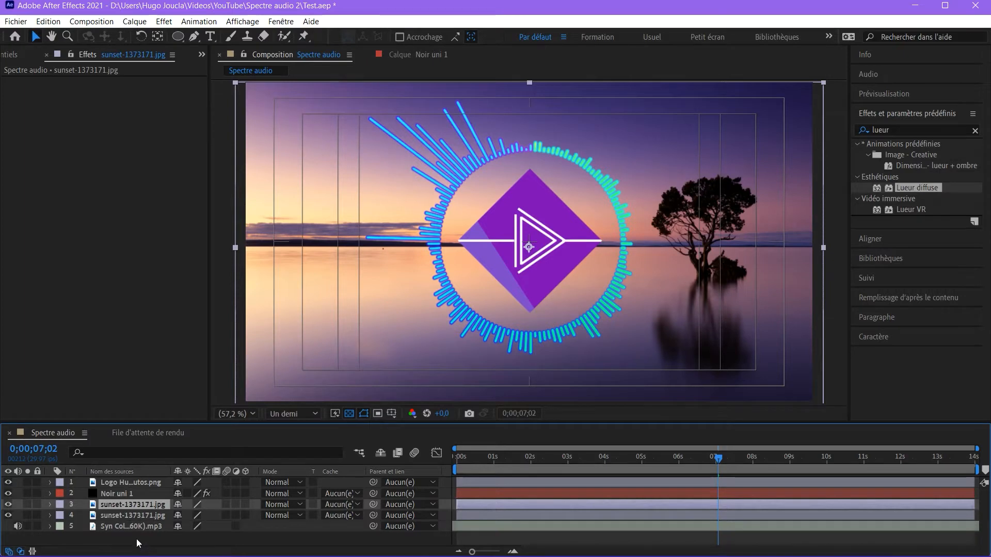
# - With no layer selected, draw a perfect white circle with the Ellipse tool covering the inside of the audio spectrum ring
pyautogui.click(138, 546)
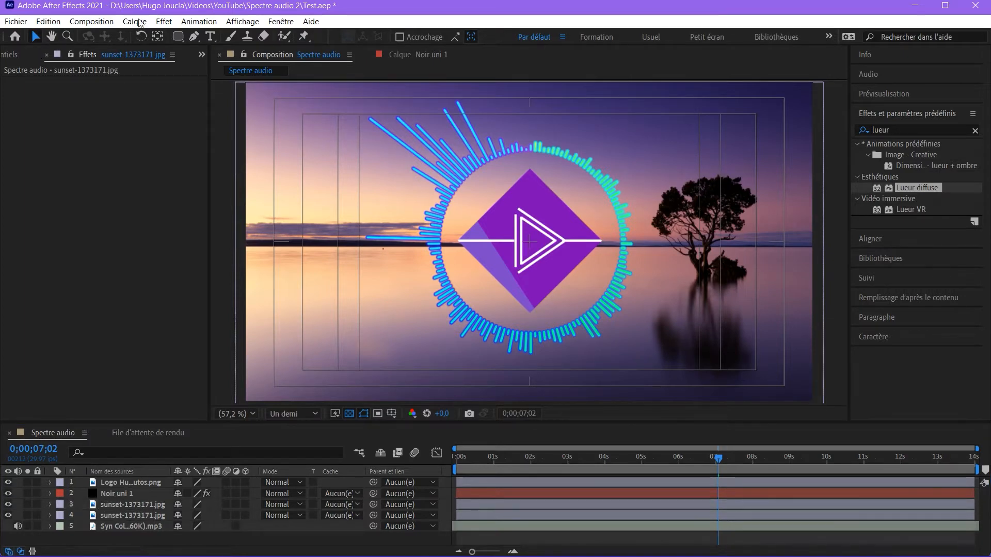
pyautogui.click(179, 38)
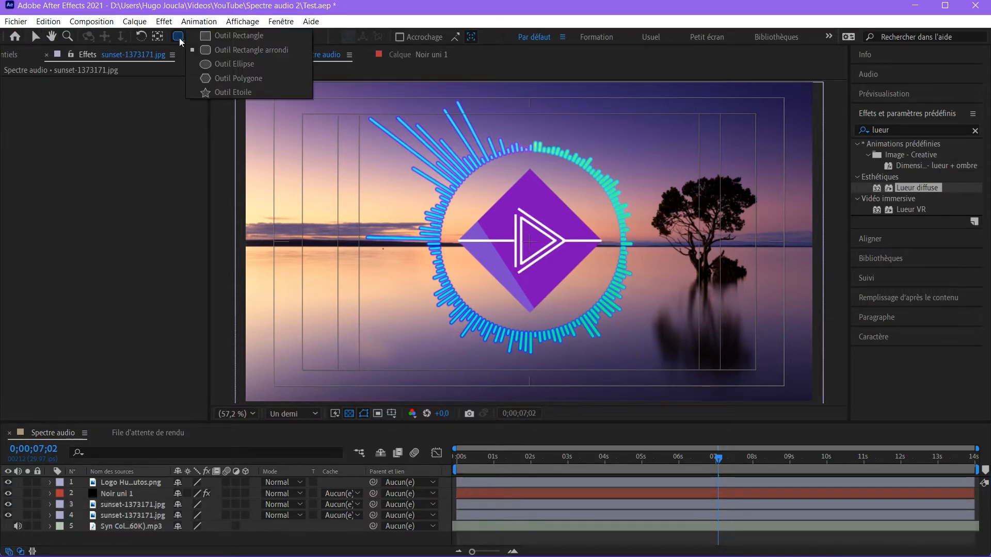
pyautogui.click(221, 65)
pyautogui.moveTo(441, 151); pyautogui.dragTo(623, 314)
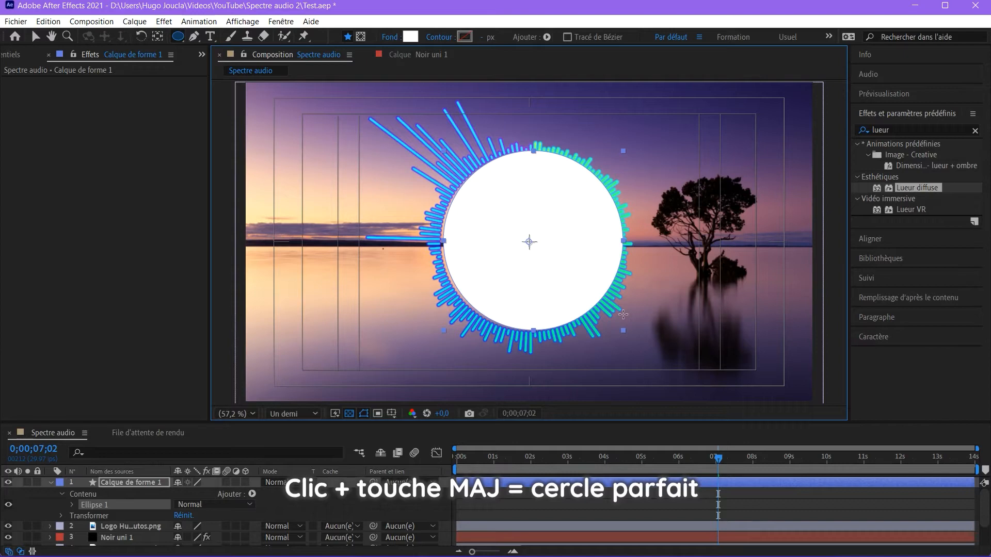
# - Nudge the white circle into the centre of the spectrum ring and enlarge it slightly to meet the ring's inner edge
pyautogui.click(35, 38)
pyautogui.press('Left')
pyautogui.press('Left')
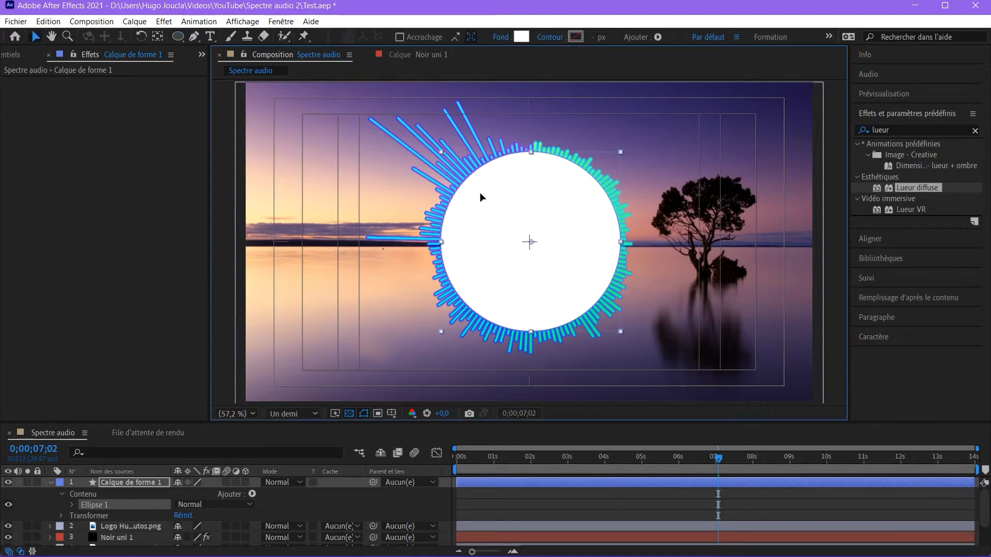
pyautogui.press('Right')
pyautogui.press('Left')
pyautogui.press('Left')
pyautogui.moveTo(621, 333); pyautogui.dragTo(623, 335)
# - Move the circle's shape layer directly above the upper sunset copy, below Noir uni 1, and rename it Cercle
pyautogui.moveTo(123, 481); pyautogui.dragTo(123, 513)
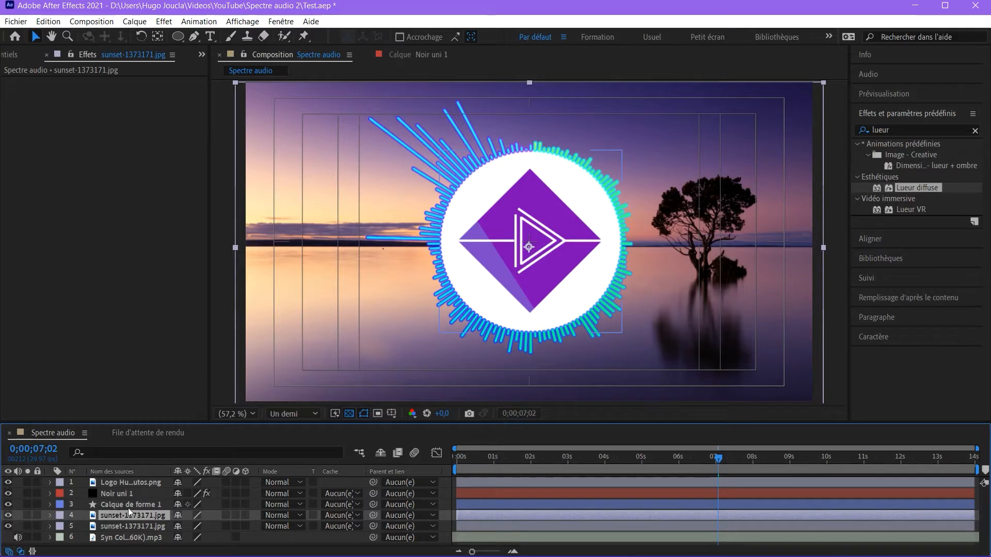
pyautogui.rightClick(128, 505)
pyautogui.click(156, 485)
pyautogui.write('Cercle')
pyautogui.press('Return')
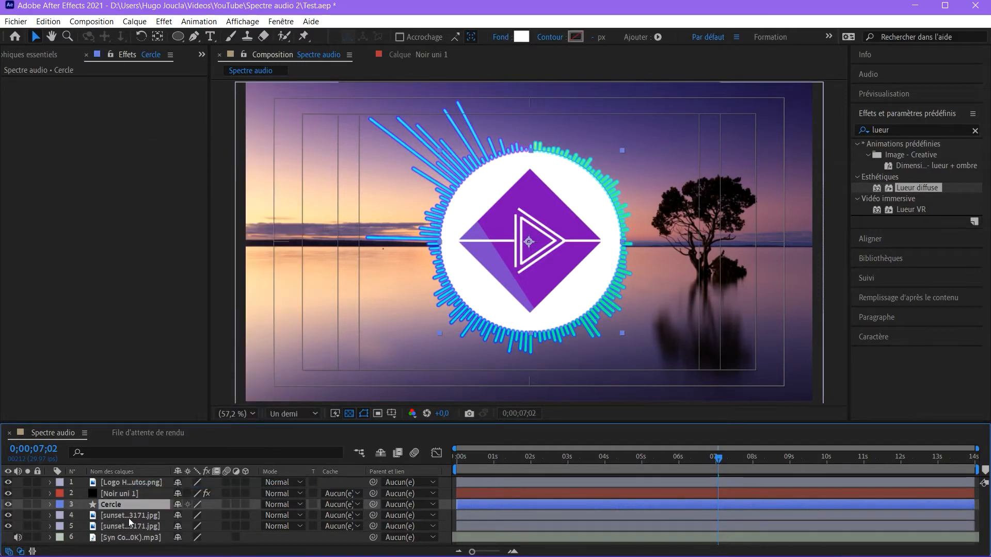
# - Set the track matte of the upper sunset layer to Alpha Cercle
pyautogui.click(125, 517)
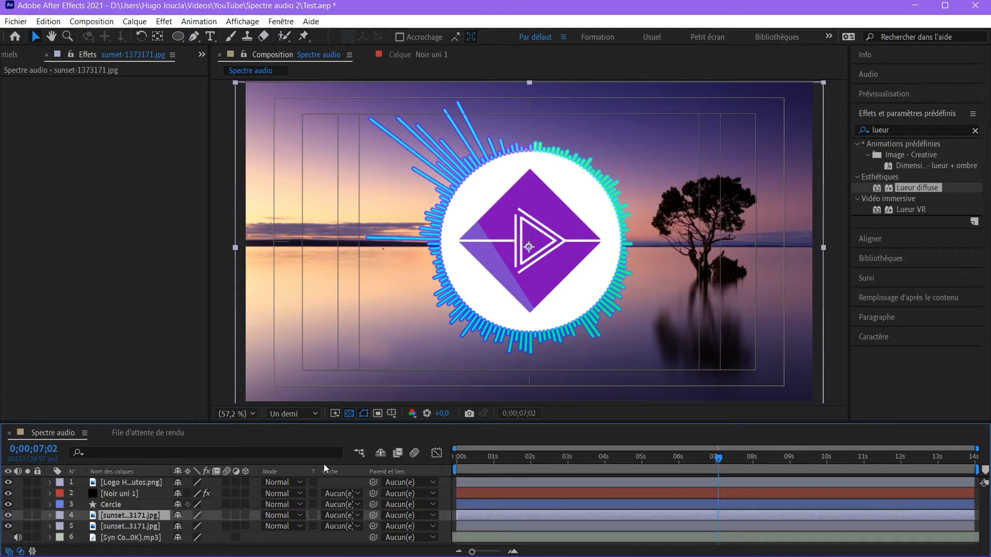
pyautogui.click(341, 515)
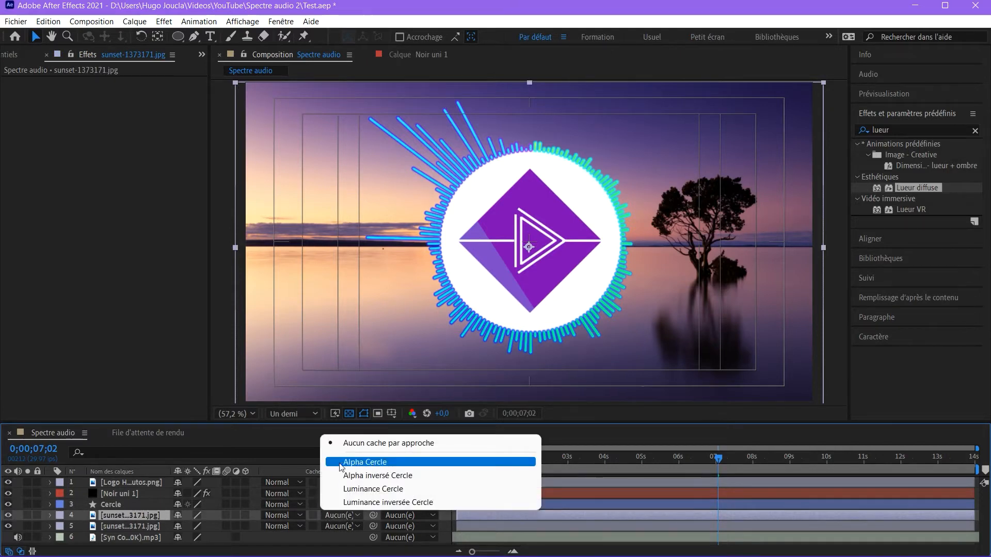
pyautogui.click(359, 463)
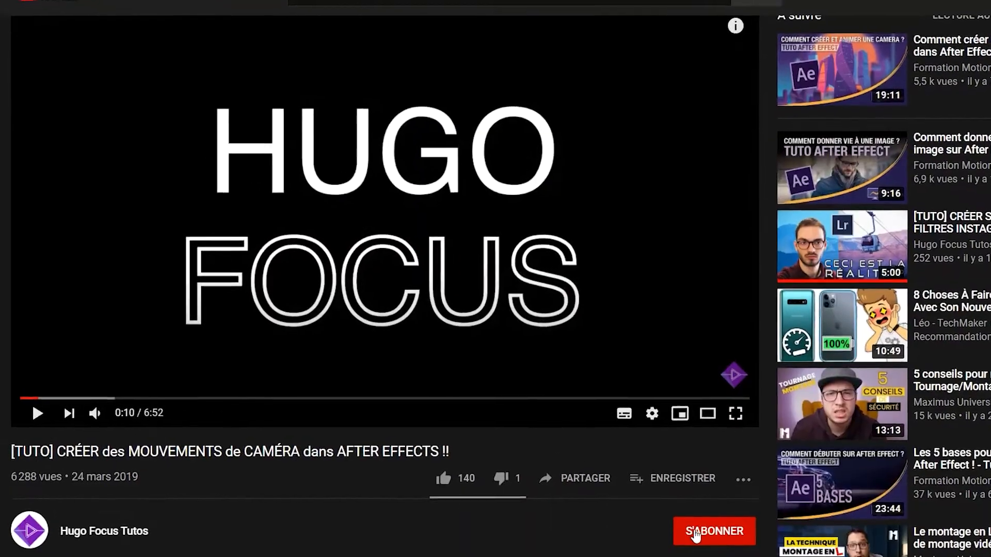
pyautogui.click(694, 535)
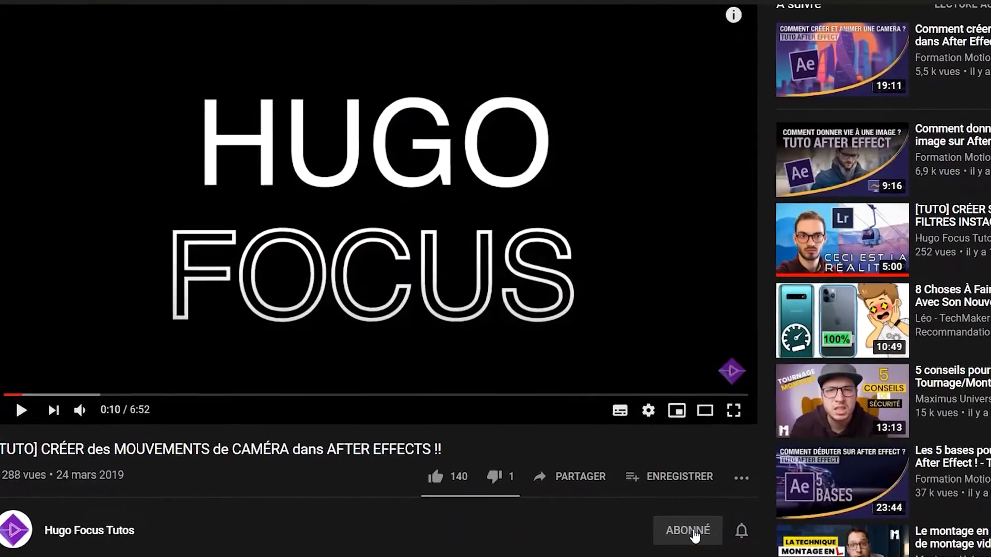
pyautogui.click(744, 530)
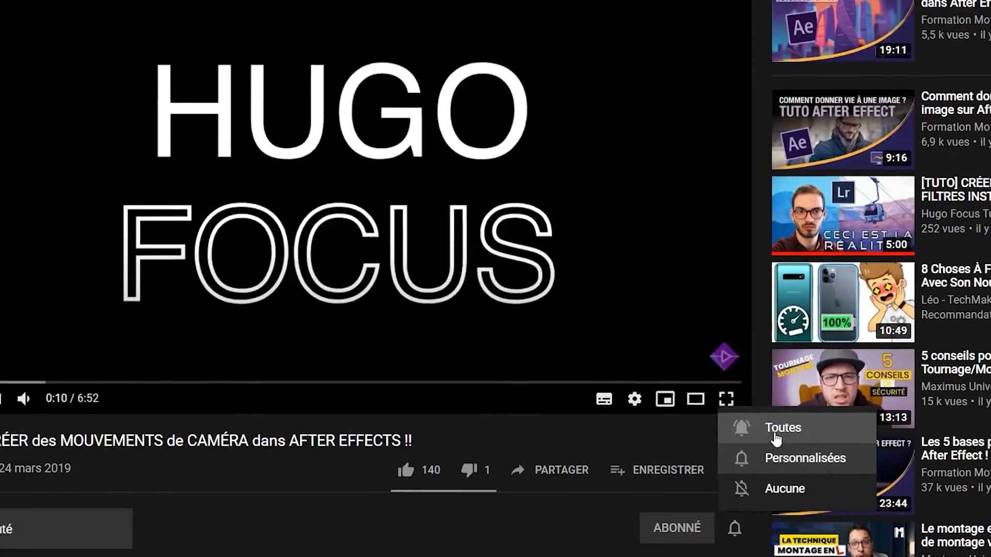
pyautogui.click(764, 431)
pyautogui.click(432, 475)
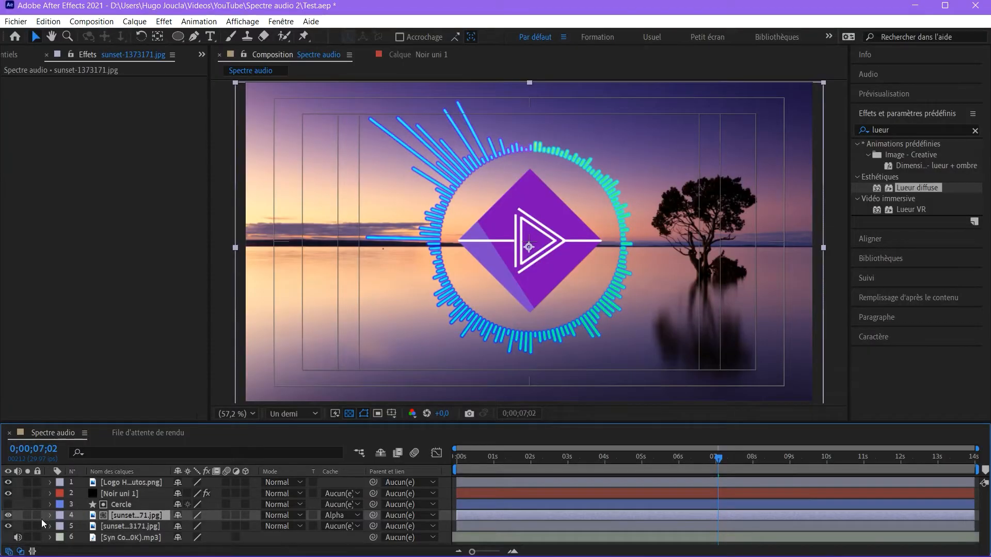
# - Show the Transform properties of the matted sunset layer and move the current time to 0;00;00;00
pyautogui.click(48, 519)
pyautogui.scroll(-3, 117, 521)
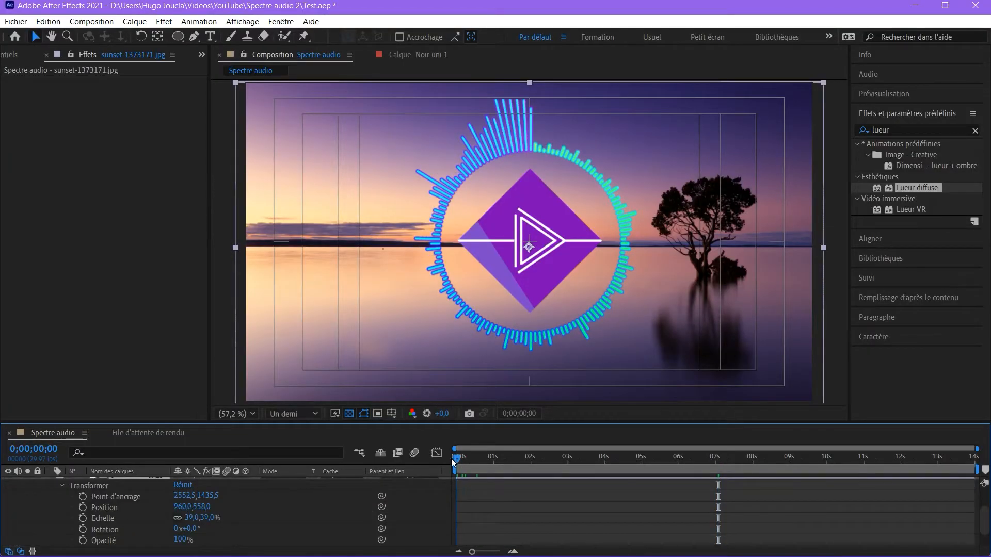
pyautogui.click(453, 458)
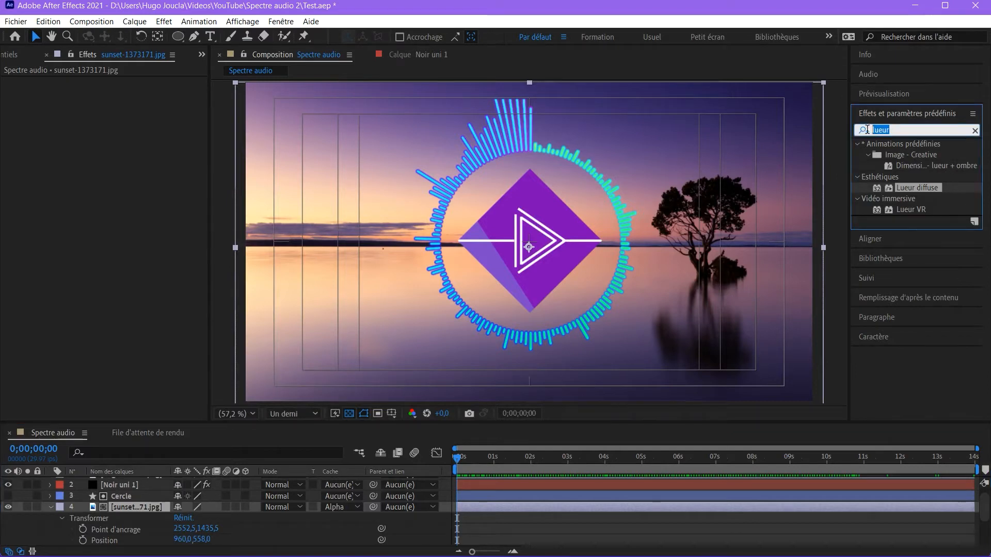
# - Search the effects for "couleur lu" and apply Couleur Lumetri to the matted sunset layer
pyautogui.write('couleur l')
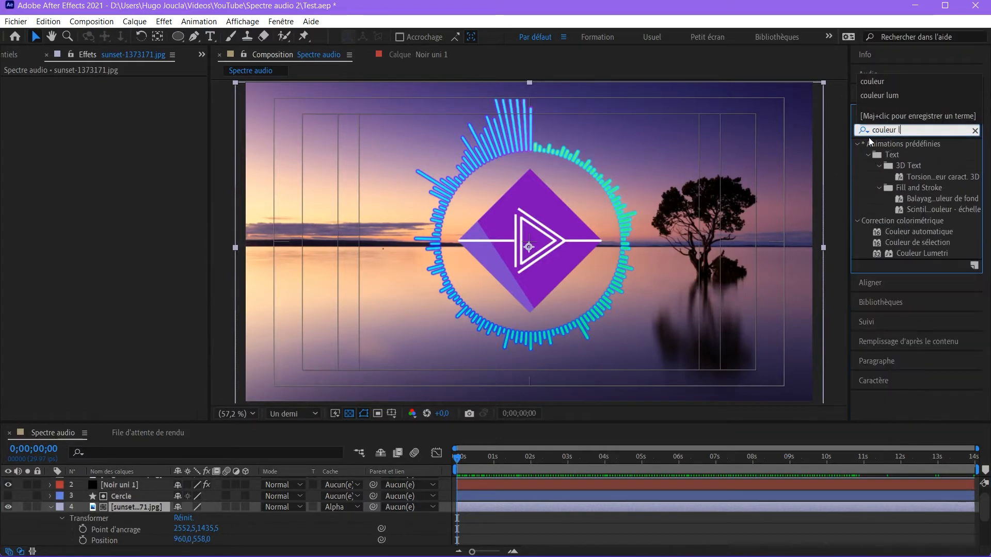
pyautogui.moveTo(915, 155); pyautogui.dragTo(169, 352)
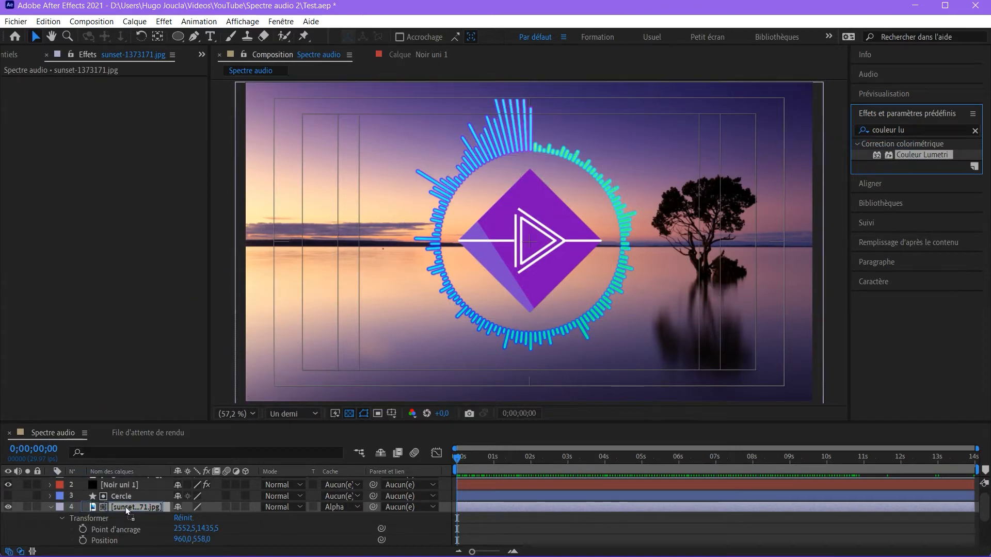
pyautogui.moveTo(126, 507); pyautogui.dragTo(124, 506)
# - Set Lumetri's basic correction to Exposition 1,4, Contraste 100, Tons clairs 43, Tons foncés -98, Blancs -77 and Saturation 300, and play the animation
pyautogui.click(18, 93)
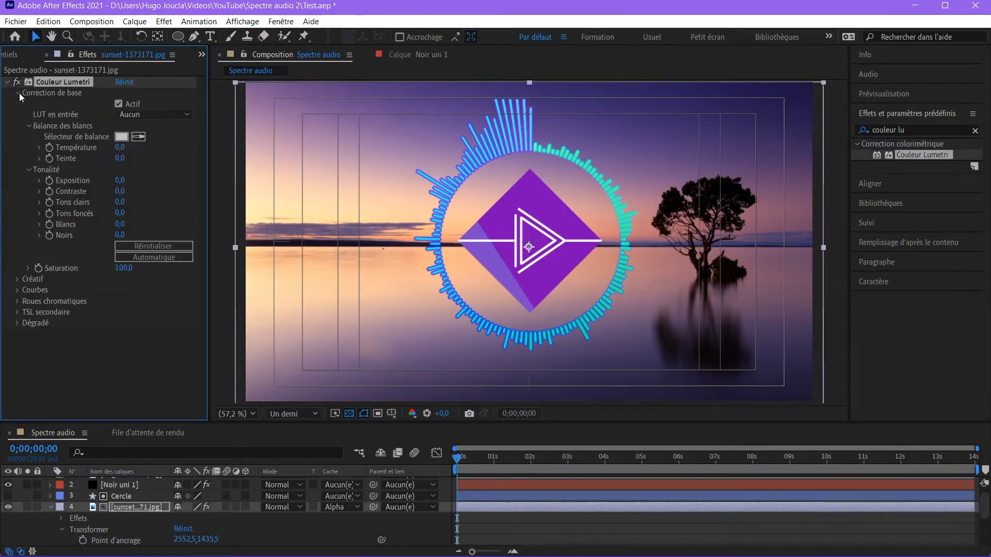
pyautogui.moveTo(120, 180); pyautogui.dragTo(124, 176)
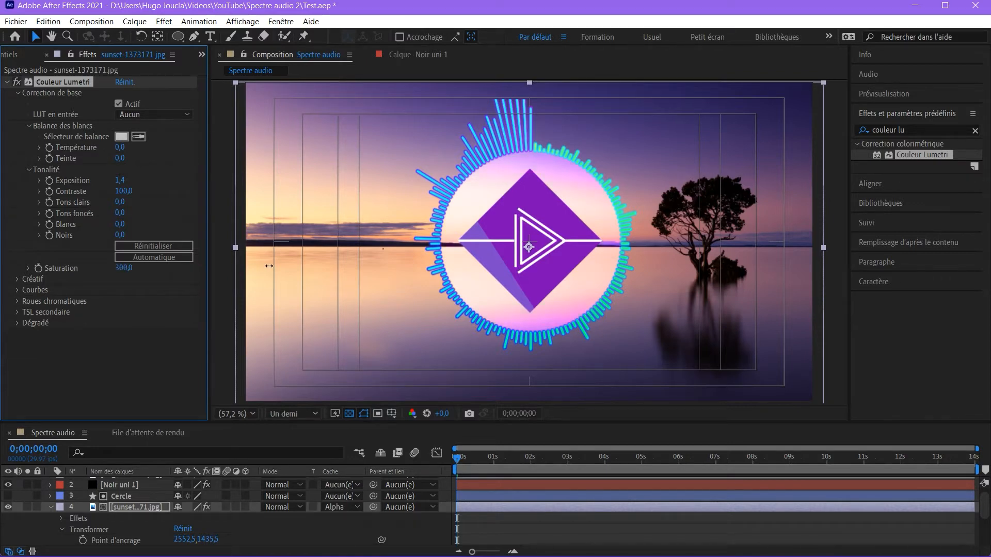
pyautogui.moveTo(119, 224); pyautogui.dragTo(94, 227)
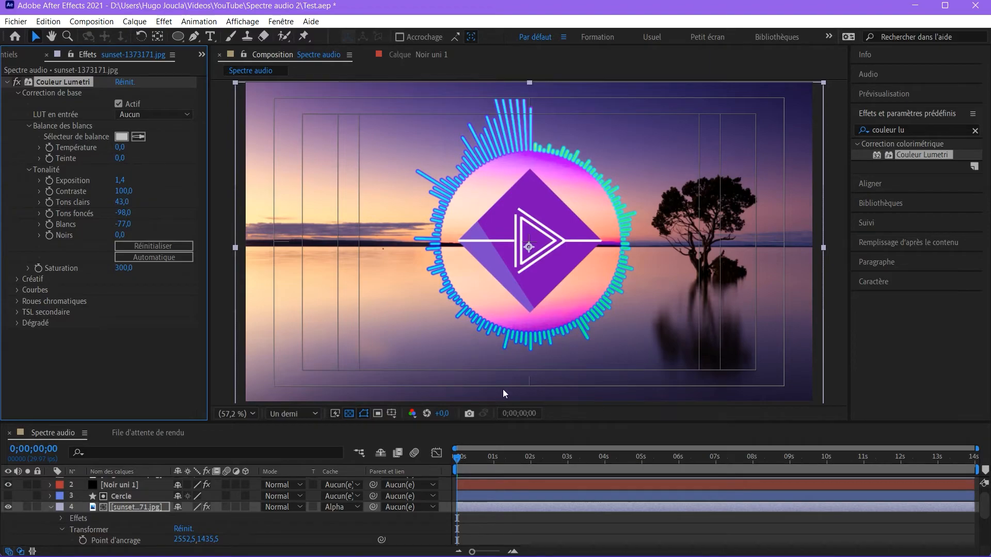
pyautogui.press('space')
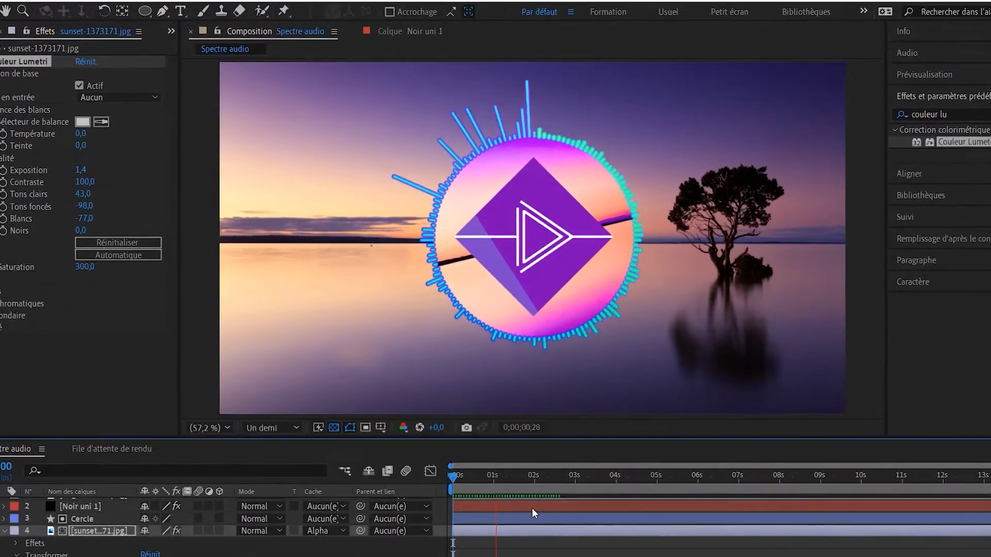